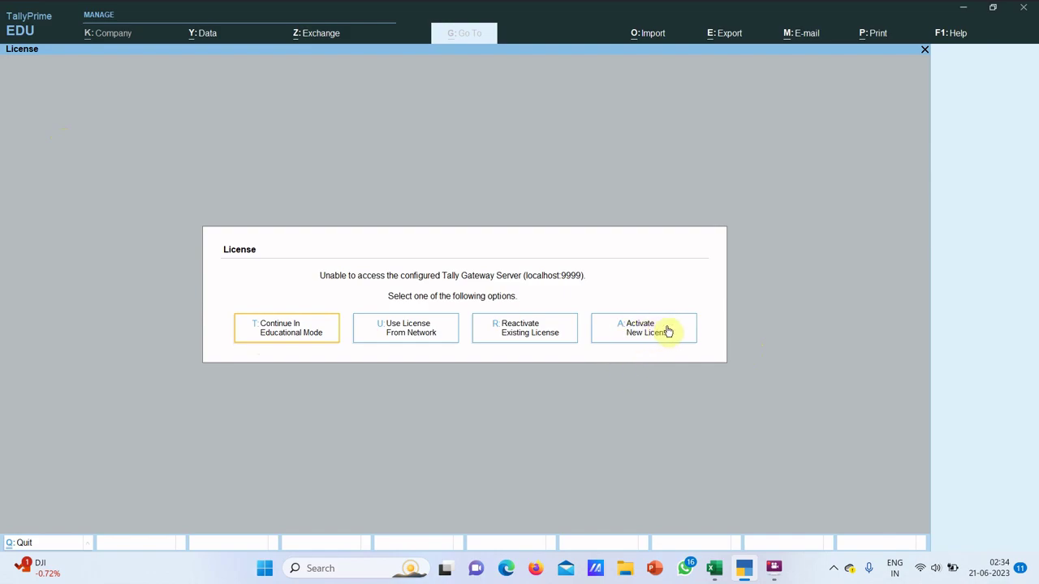
click(656, 333)
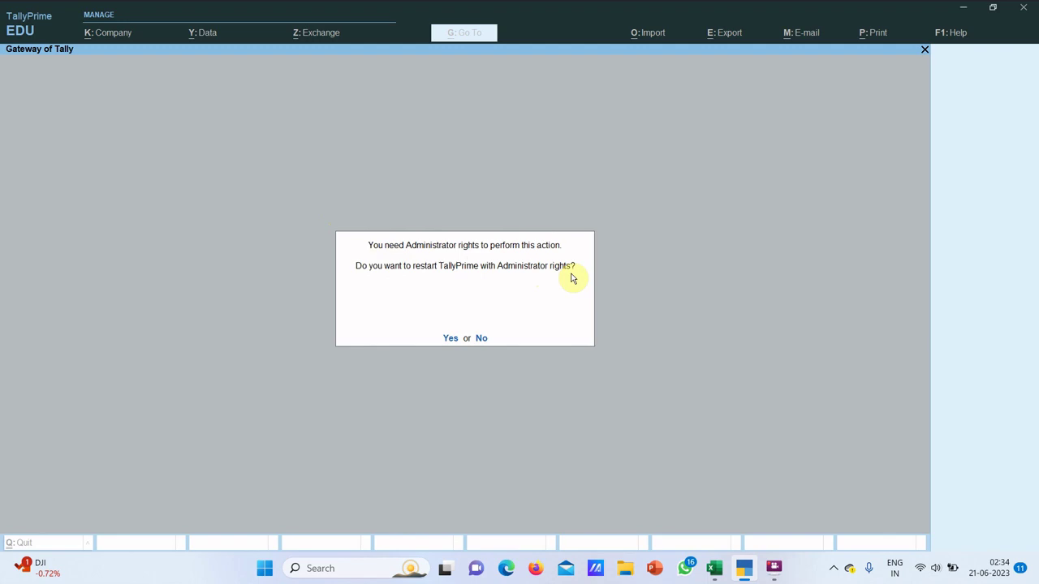
click(450, 339)
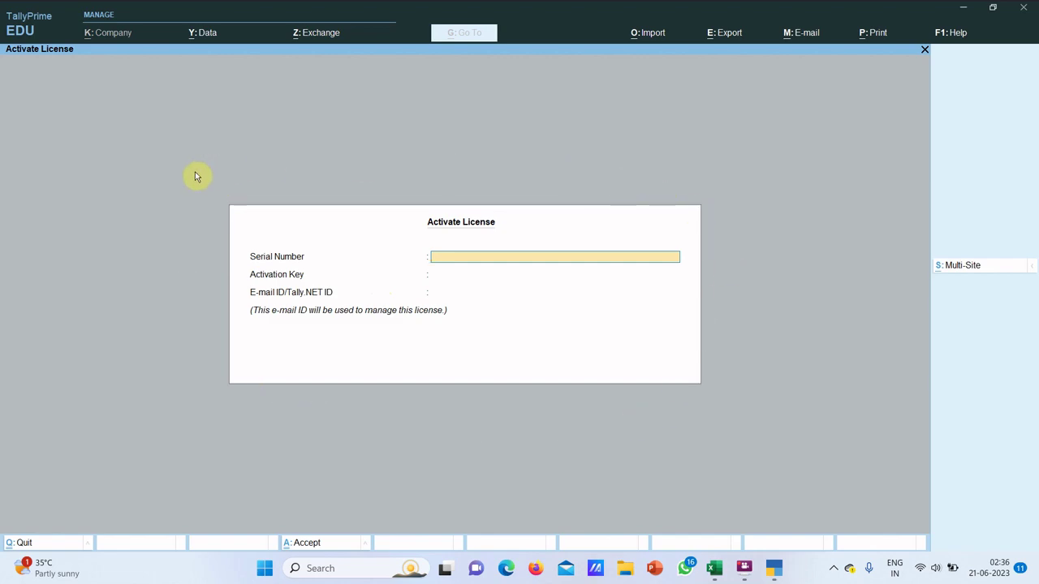
click(352, 397)
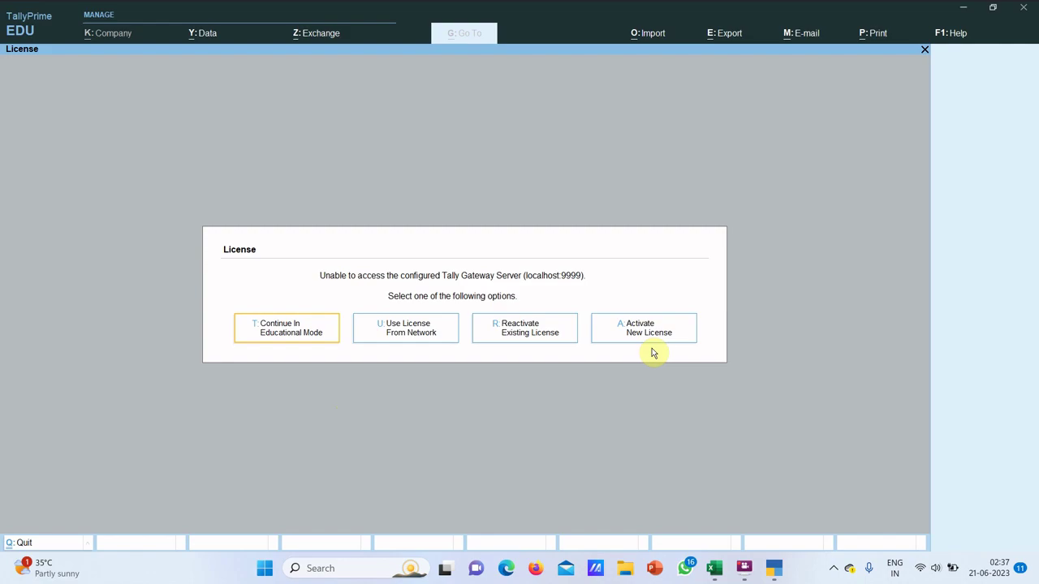
Step: Continue in Educational Mode and start creating a new company
click(284, 332)
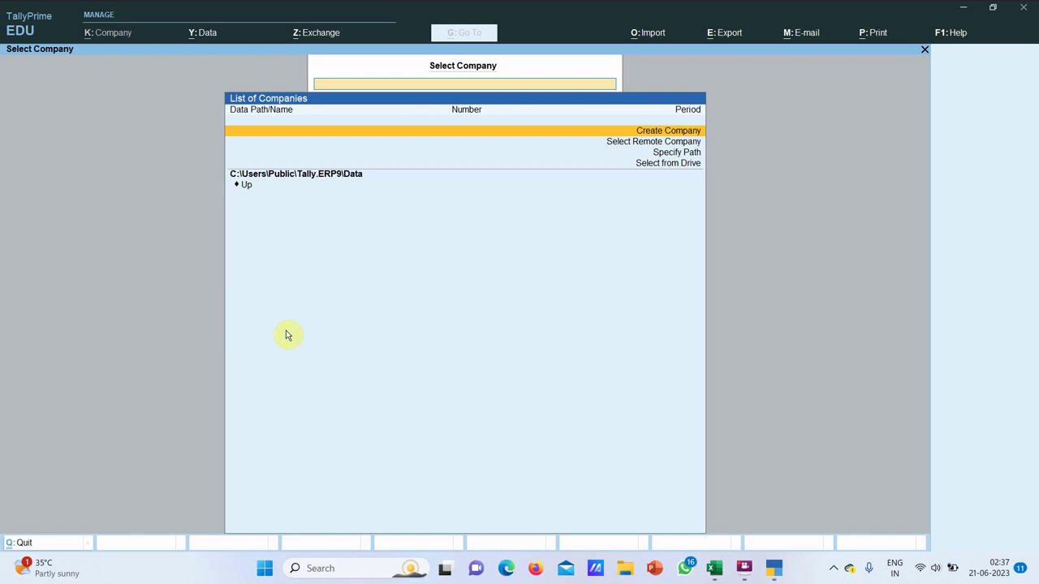
key(Down)
key(Up)
key(Down)
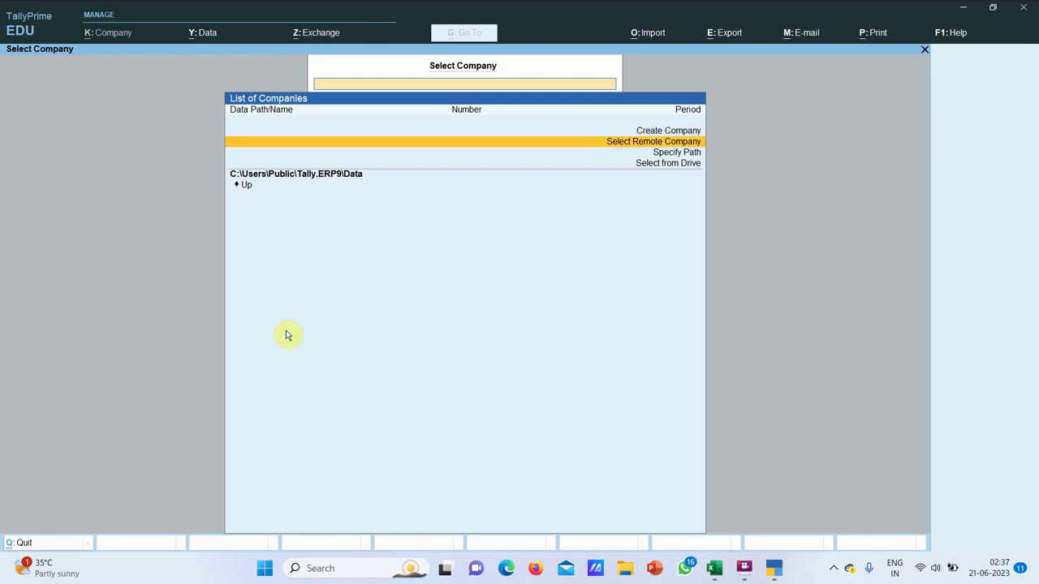
key(Down)
key(Down)
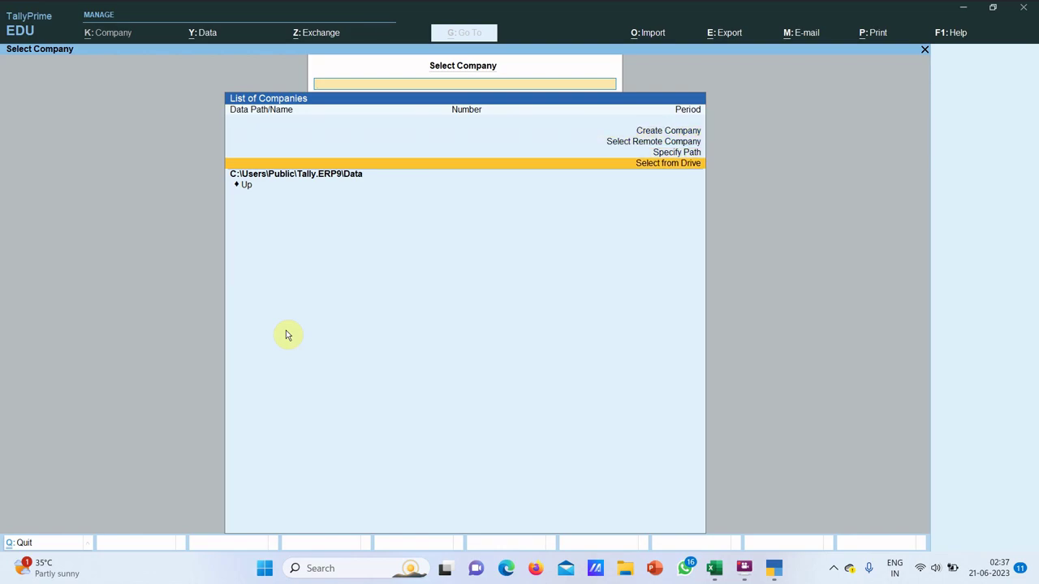
click(651, 133)
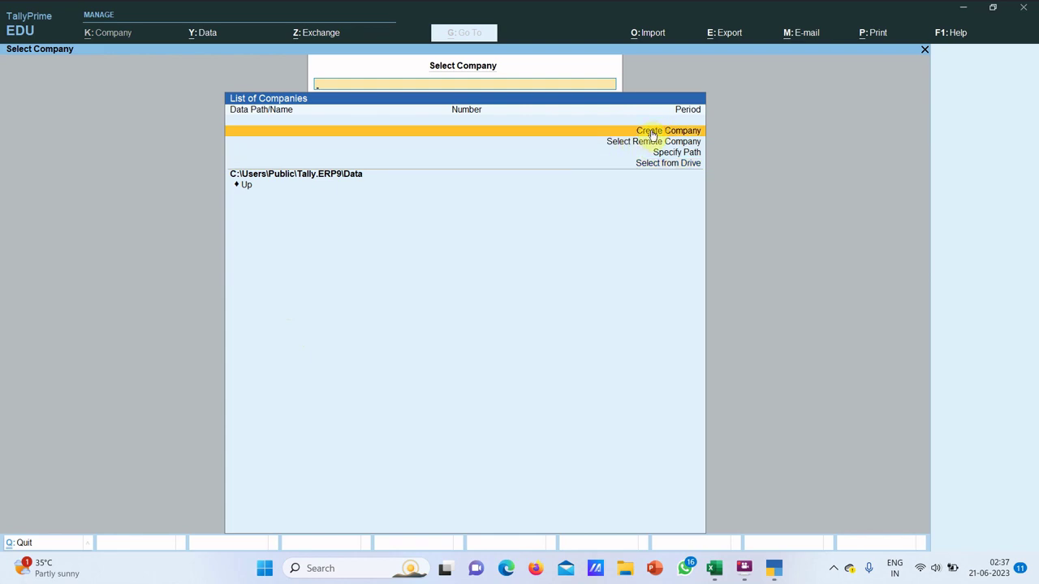
click(651, 132)
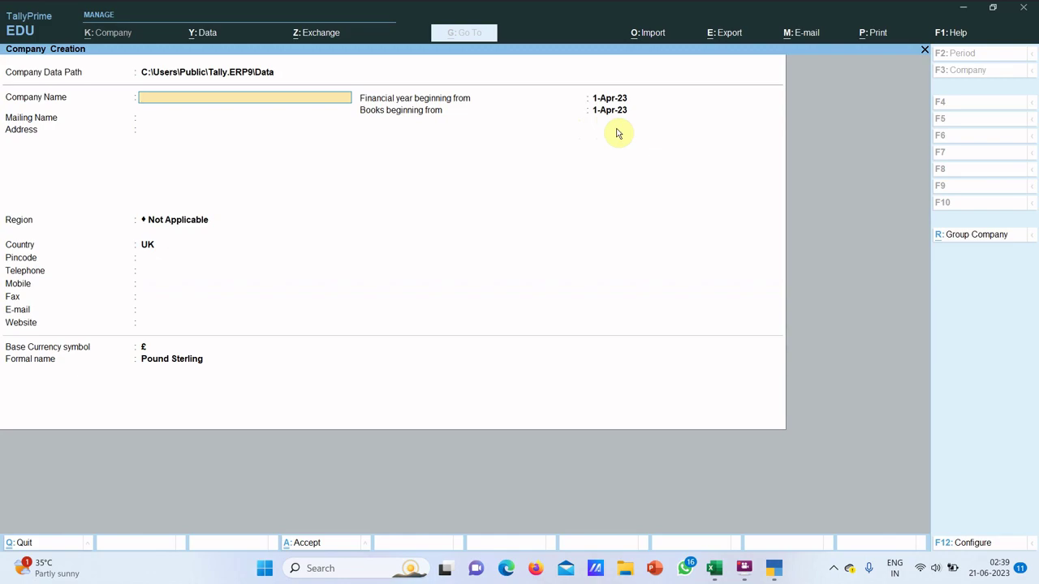
Step: Name the company Avadh Glo Computer, keep the same mailing name, and leave the address blank
text(Avadh Glo Computer)
key(Return)
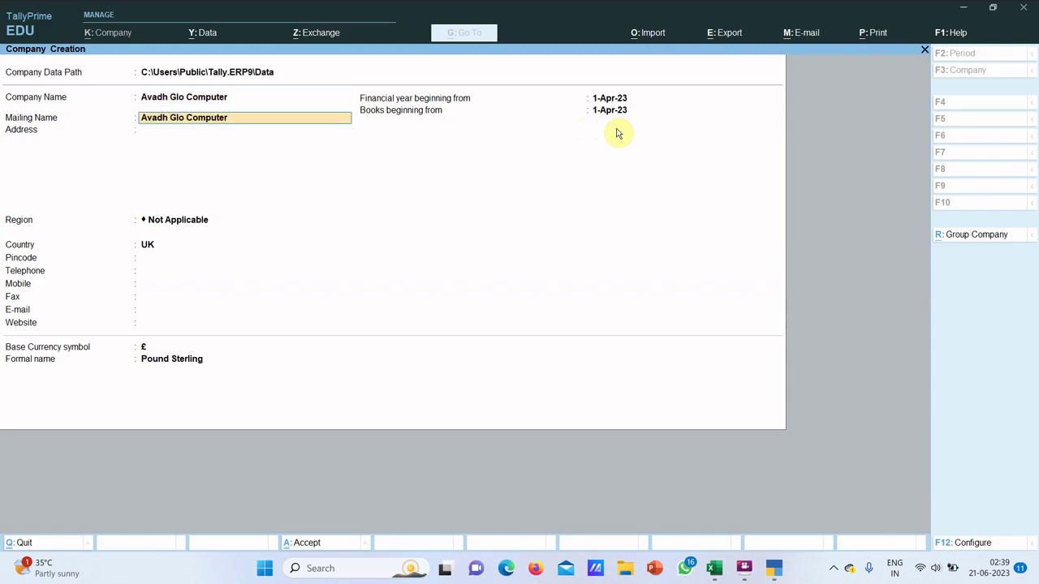
key(Return)
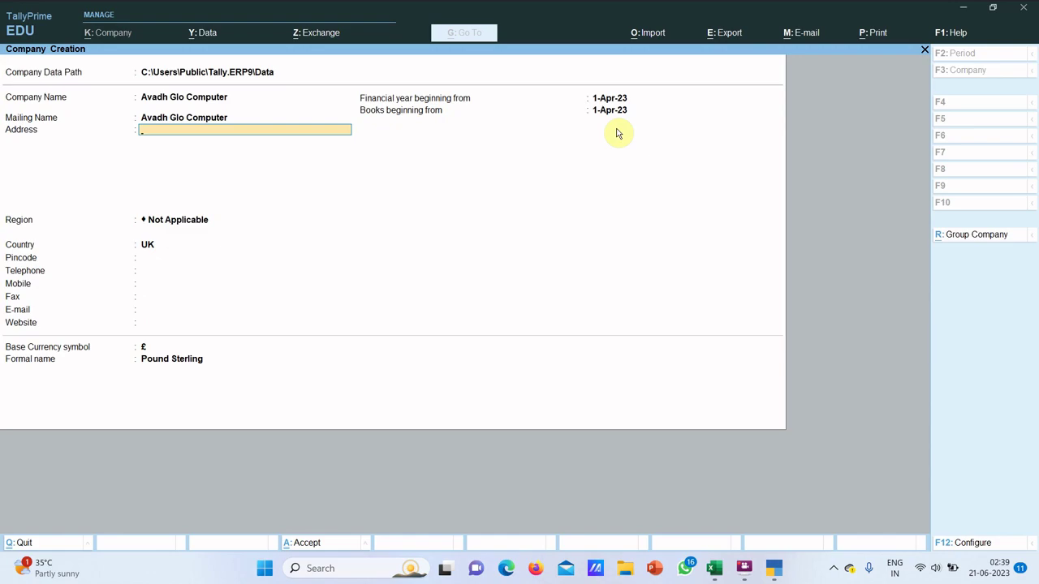
key(Return)
key(Return)
key(BackSpace)
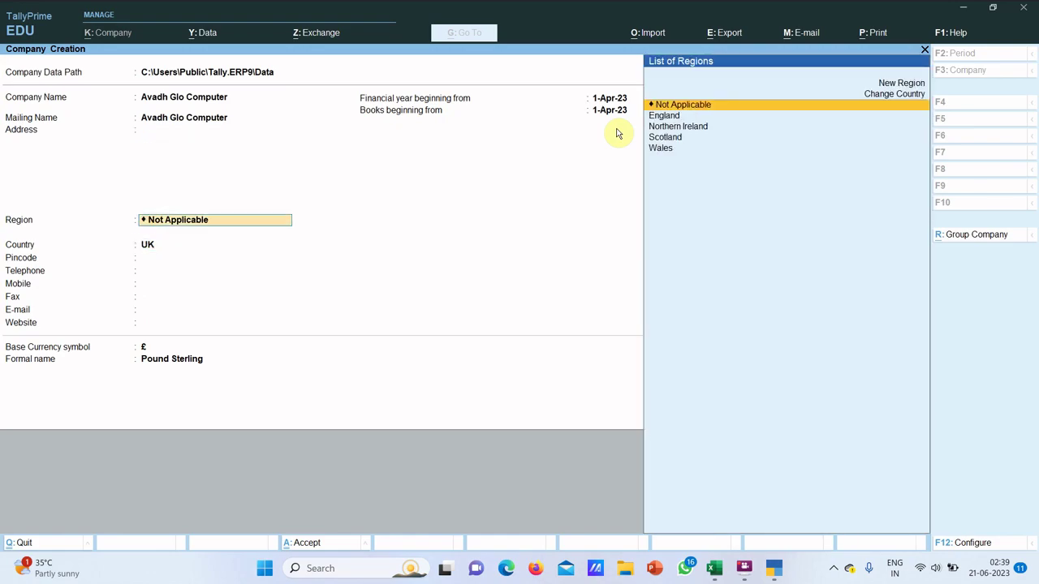
Step: Keep the region as Not Applicable and set the company's country to India
key(Return)
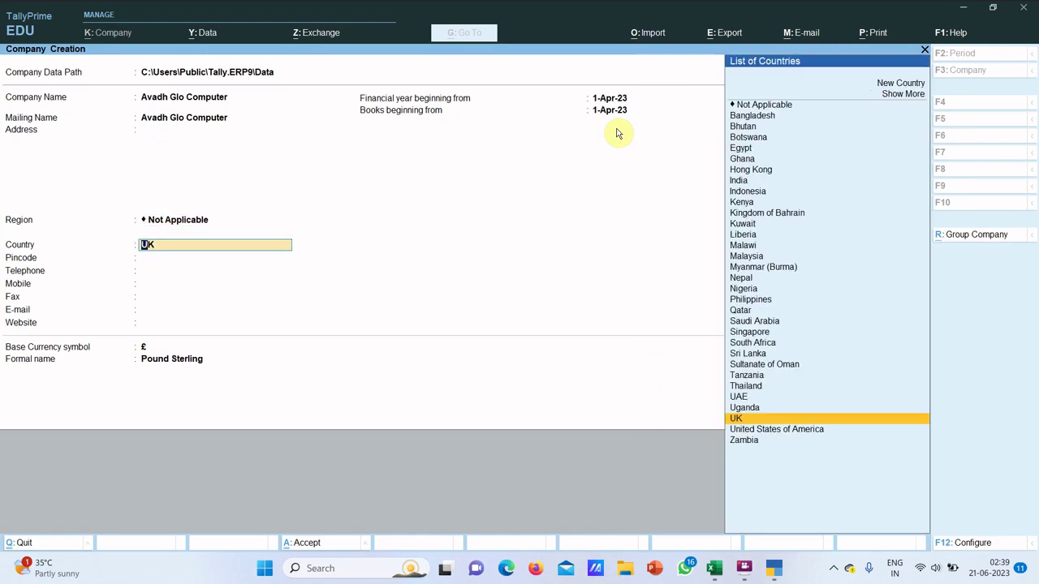
text(i)
key(Down)
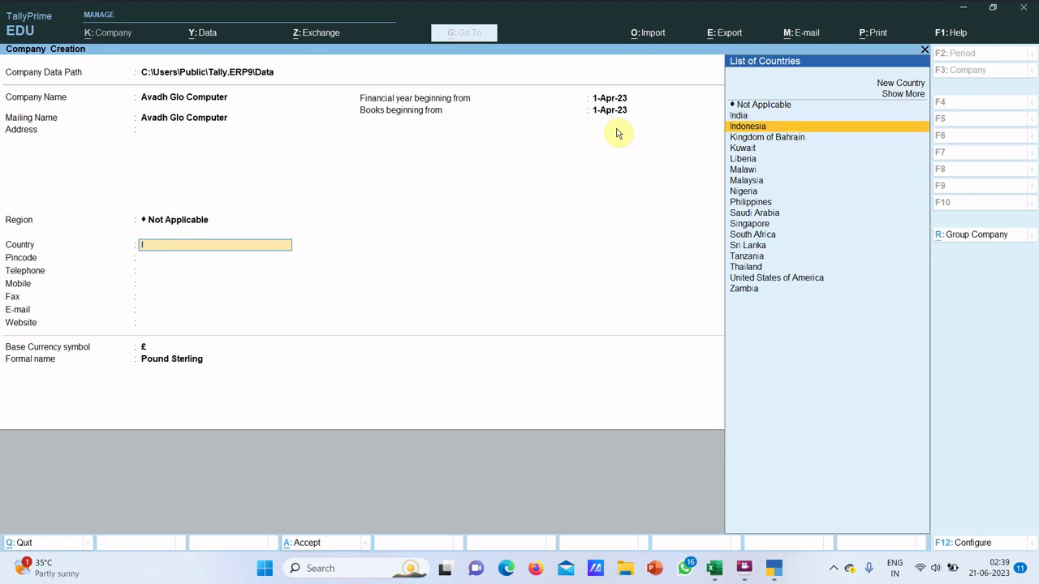
key(Up)
key(Return)
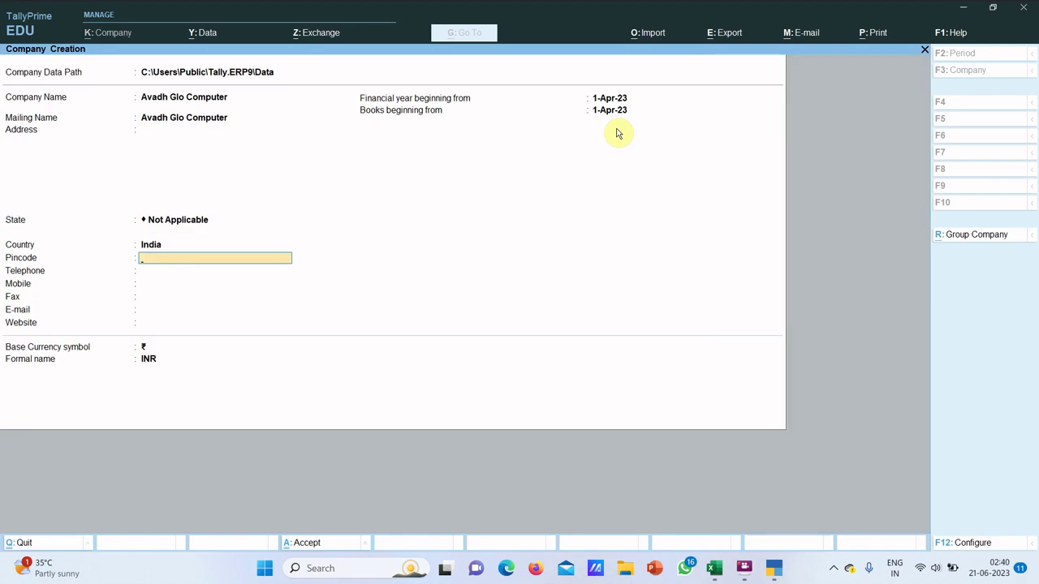
Step: Leave the contact details blank, set the books beginning date to 1-Jul-23, and save the new company
key(Return)
key(Return)
key(Return)
key(Return)
key(Return)
key(Return)
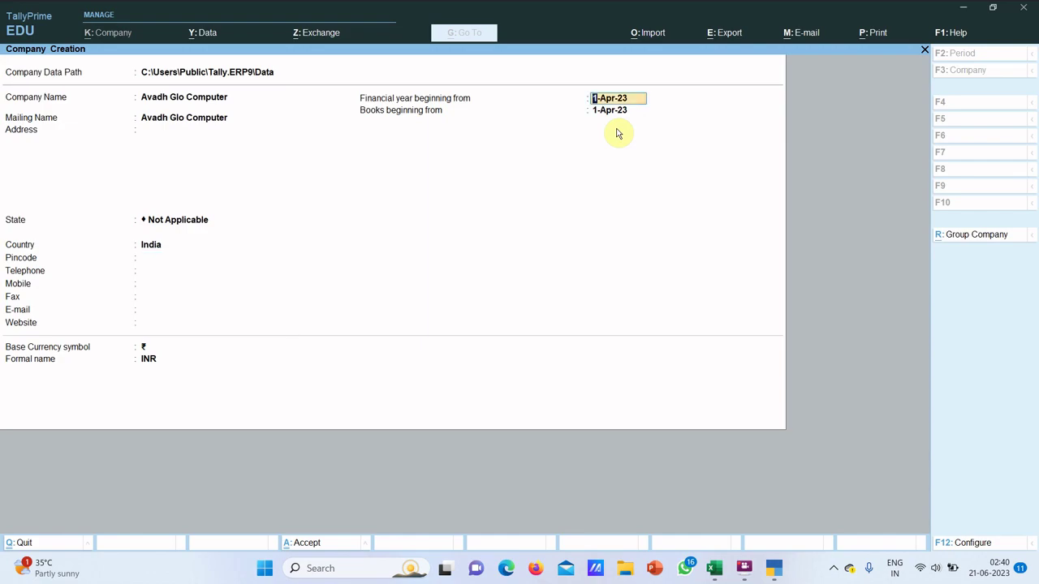
key(Return)
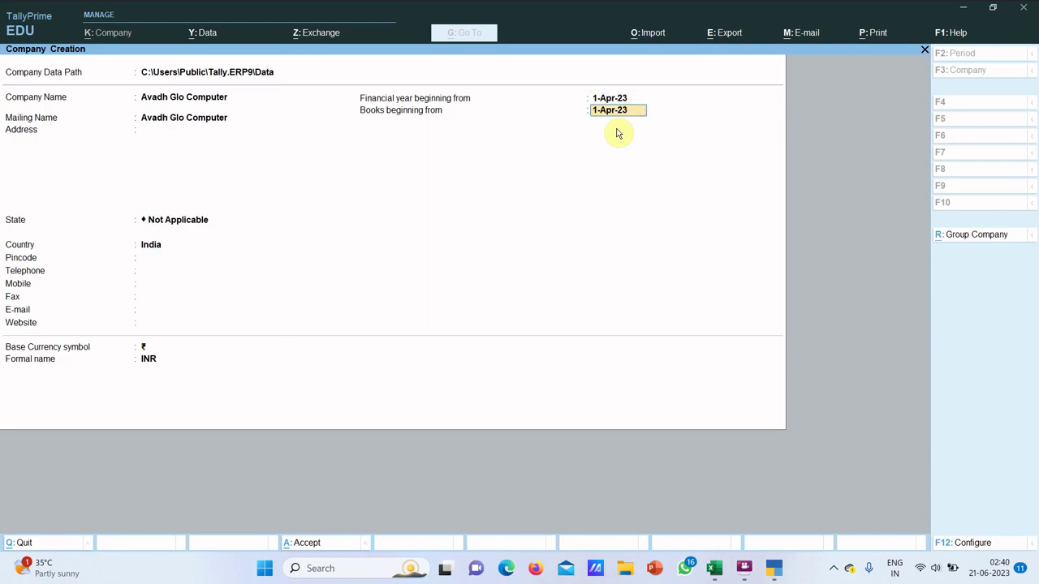
text(1-july-23)
key(Return)
key(Return)
key(Return)
key(Return)
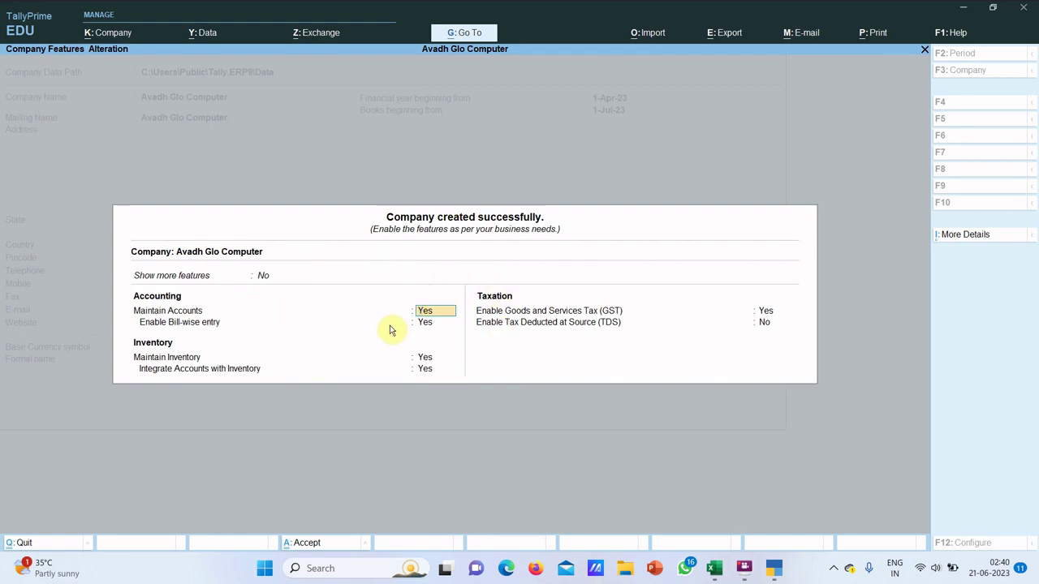
key(Return)
key(Return)
key(Return)
key(Return)
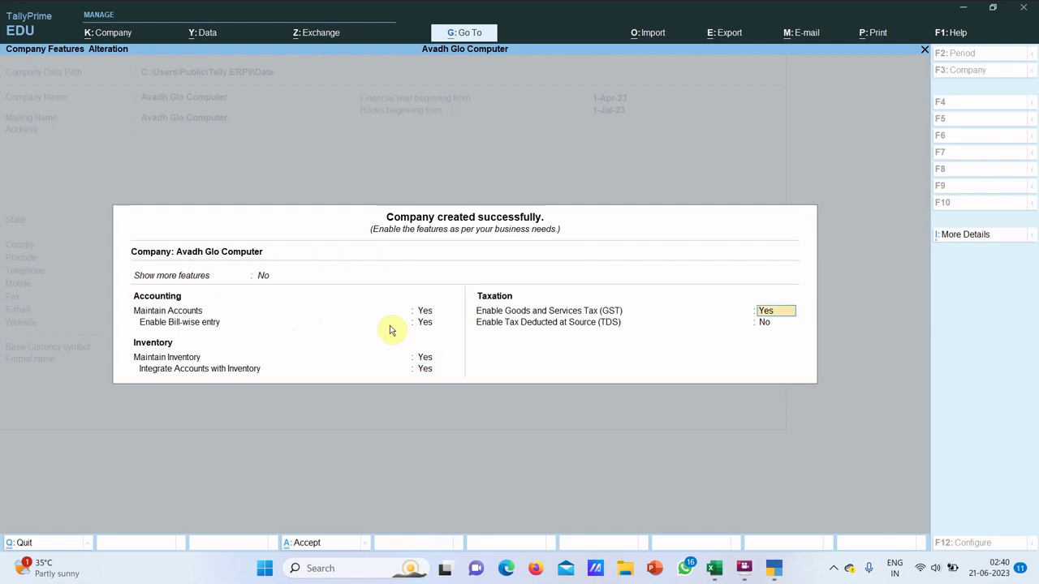
key(Return)
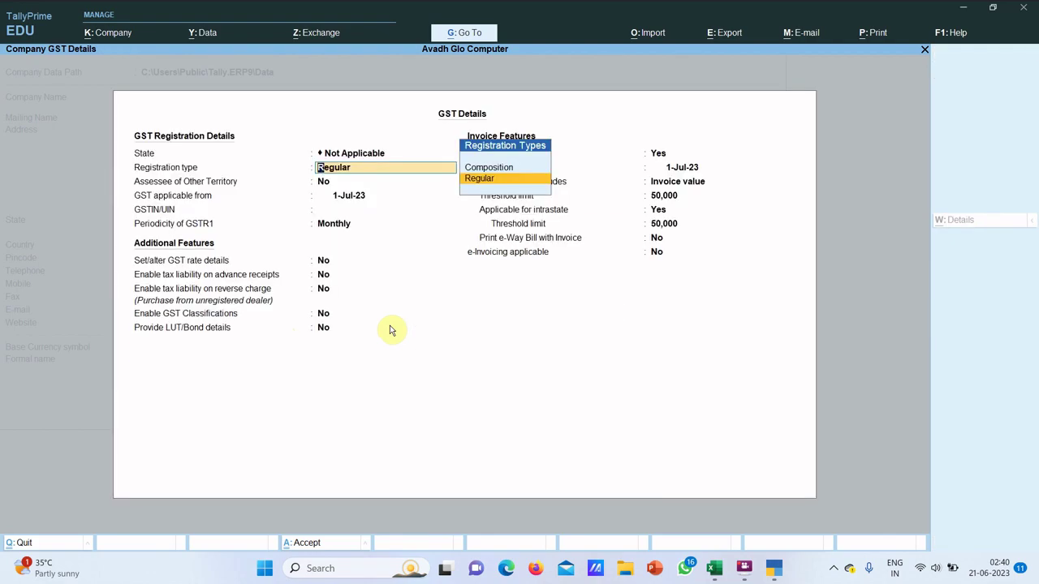
key(shift+Tab)
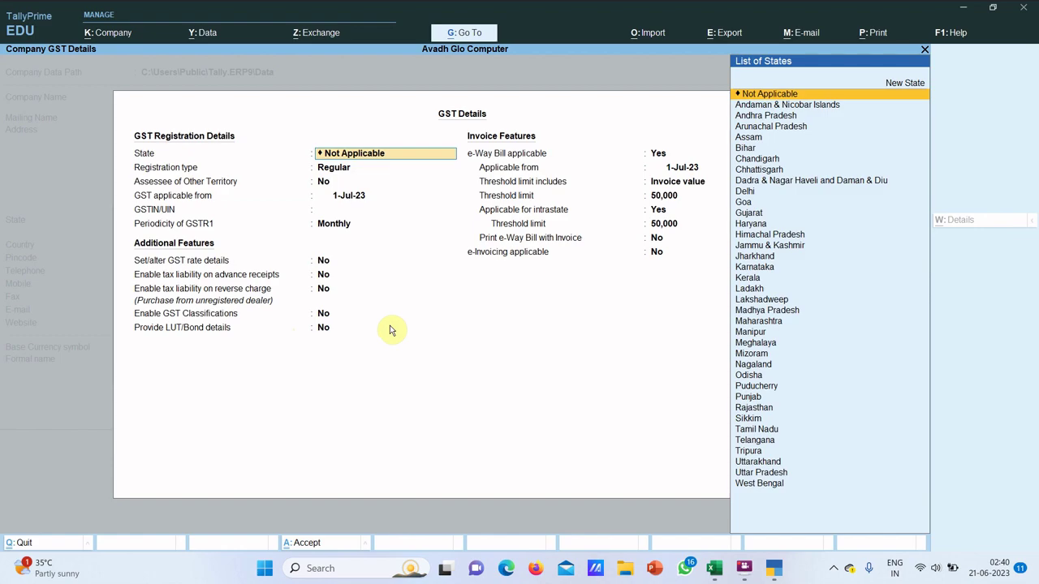
key(BackSpace)
key(Escape)
key(y)
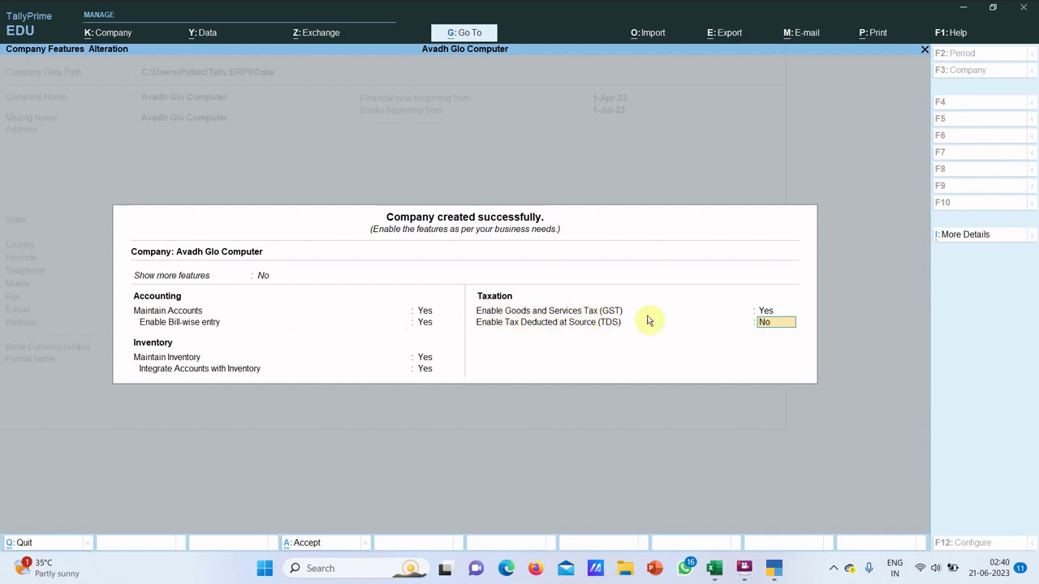
click(768, 311)
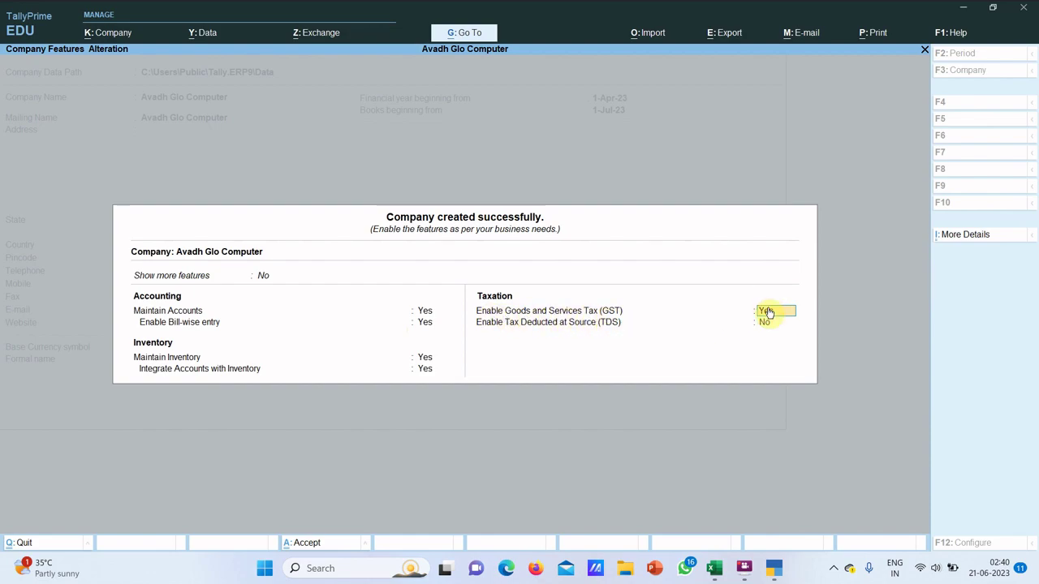
click(768, 311)
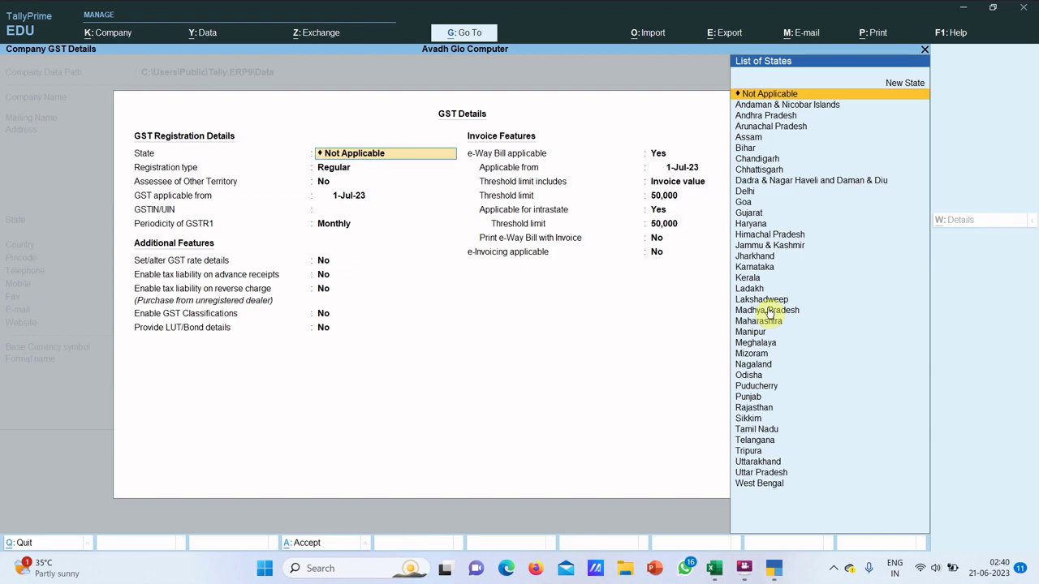
key(BackSpace)
key(Escape)
key(y)
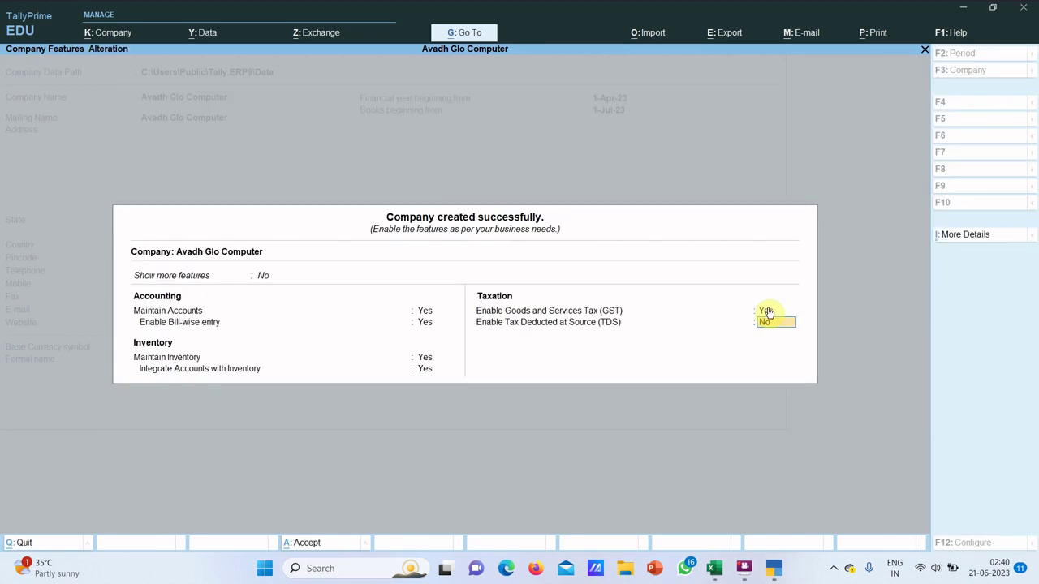
Step: Set Enable Goods and Services Tax (GST) to No, keep TDS at No, and accept the company features
text(n)
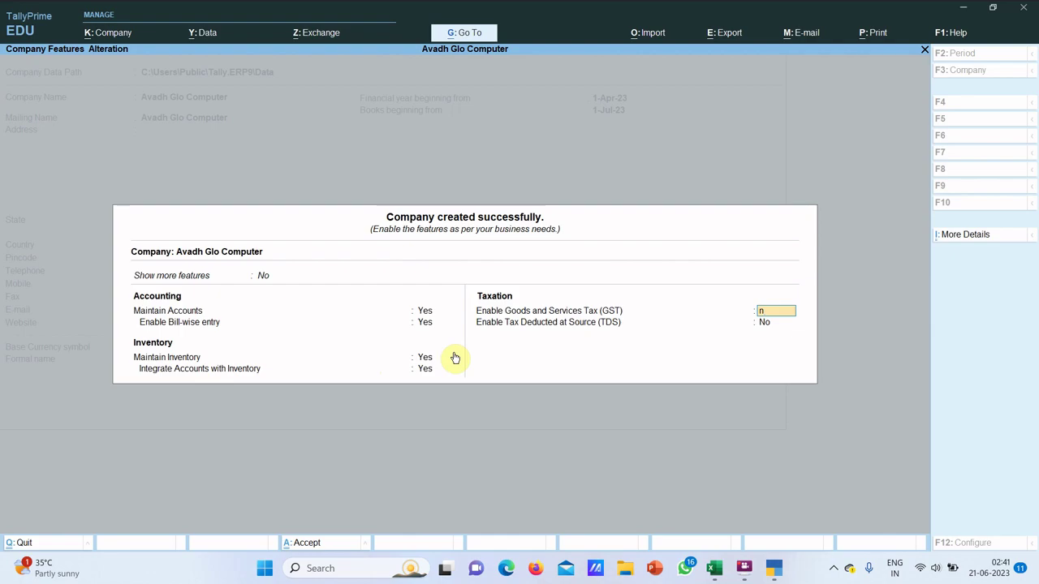
key(Return)
key(Return)
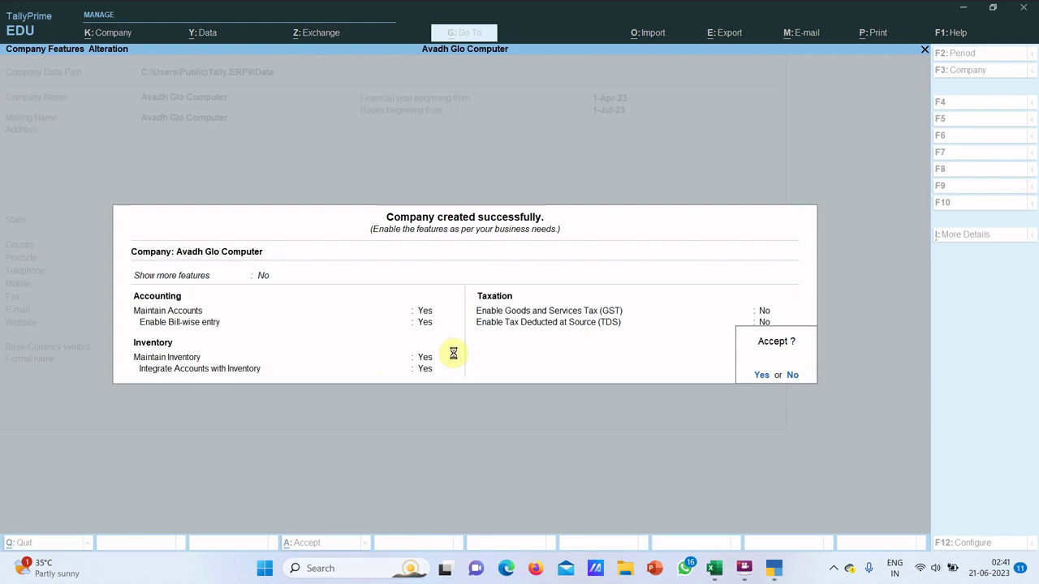
key(Return)
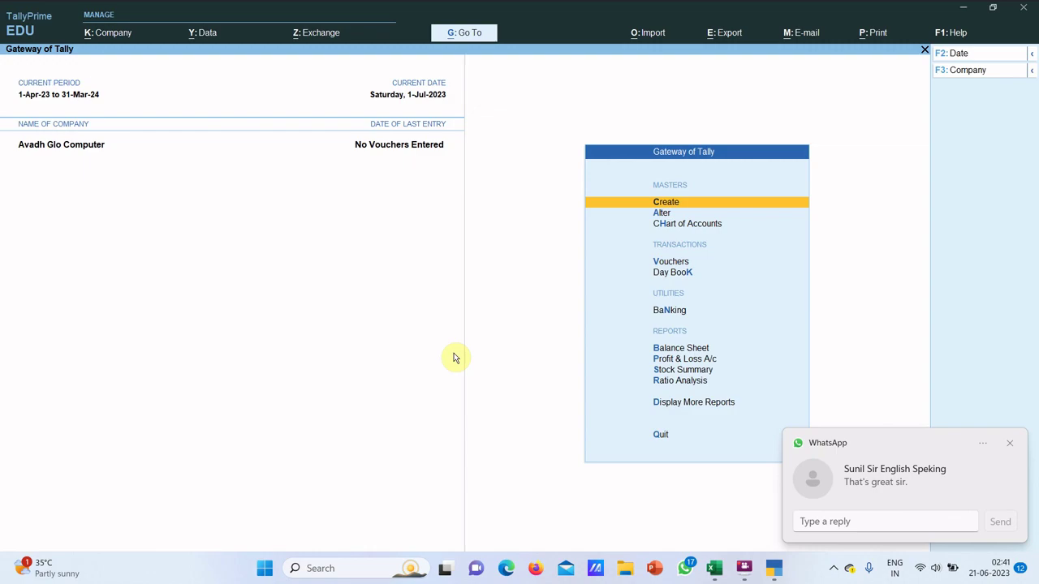
Step: Alter the company Avadh Glo Computer by entering its pincode, and save the change
click(109, 34)
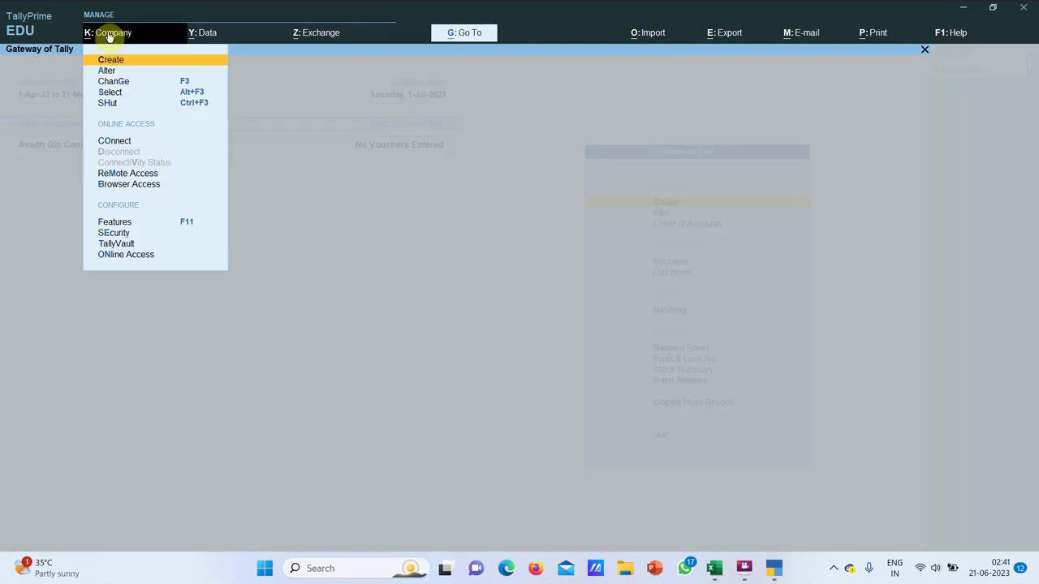
click(112, 74)
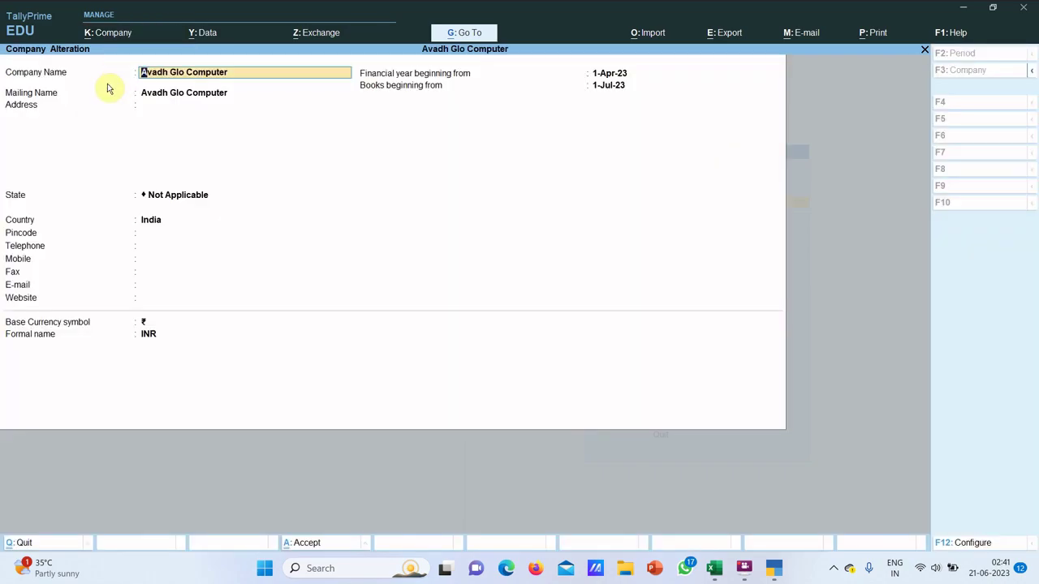
click(145, 238)
text(272001)
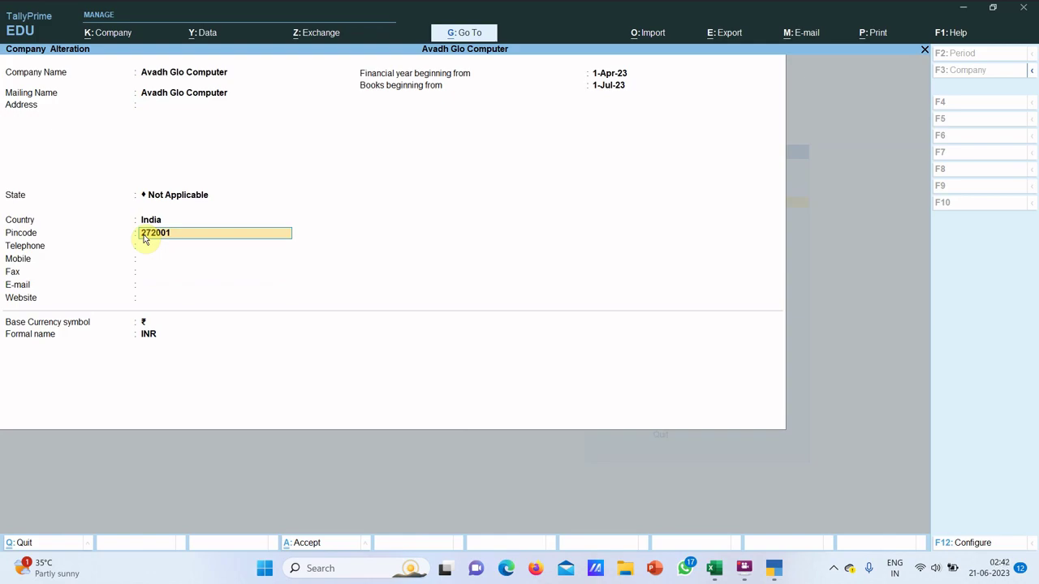
key(Return)
key(Return)
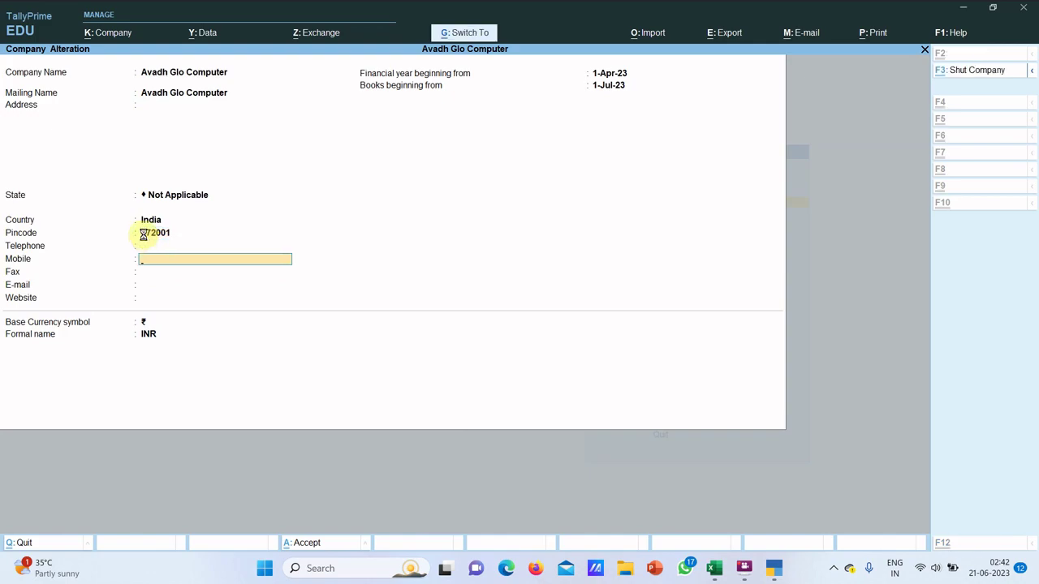
key(ctrl+a)
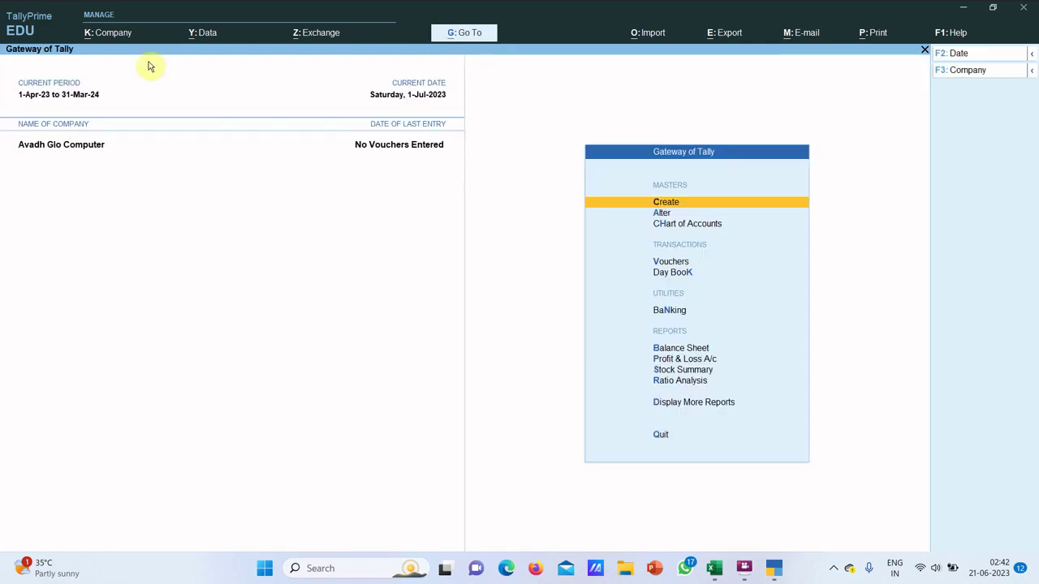
click(110, 33)
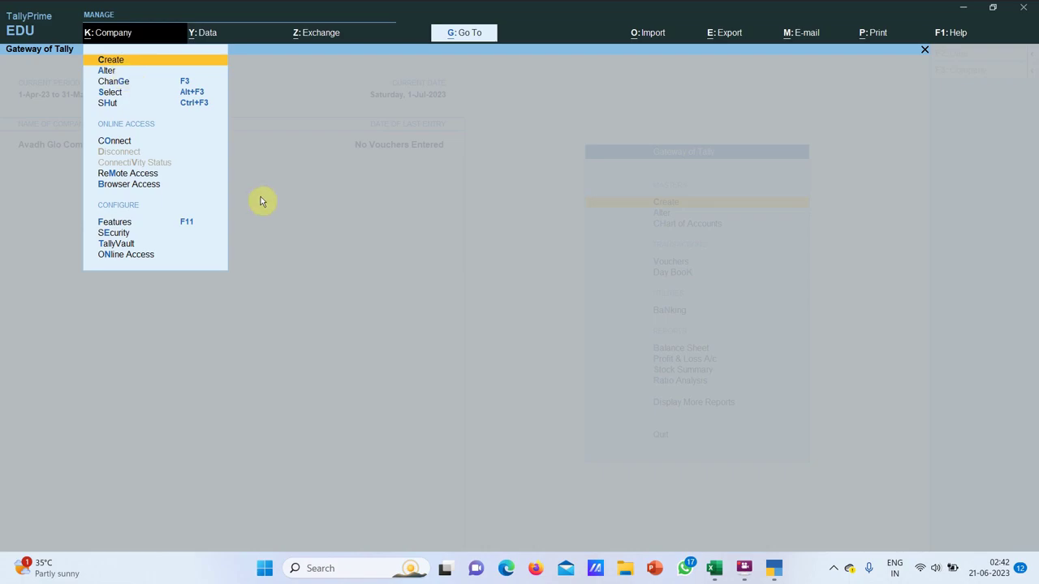
key(Escape)
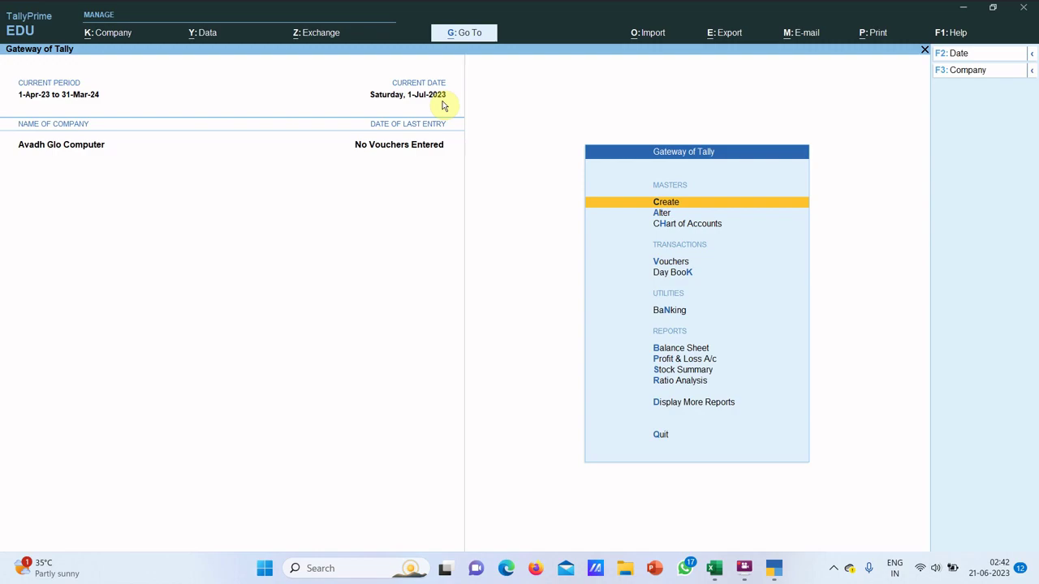
click(108, 34)
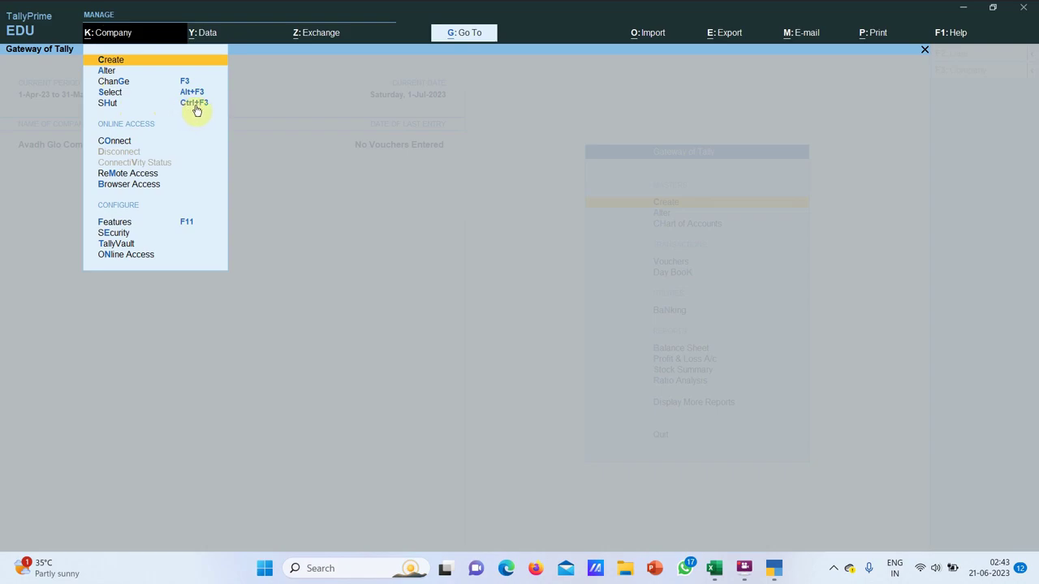
Step: Shut the company Avadh Glo Computer
click(106, 105)
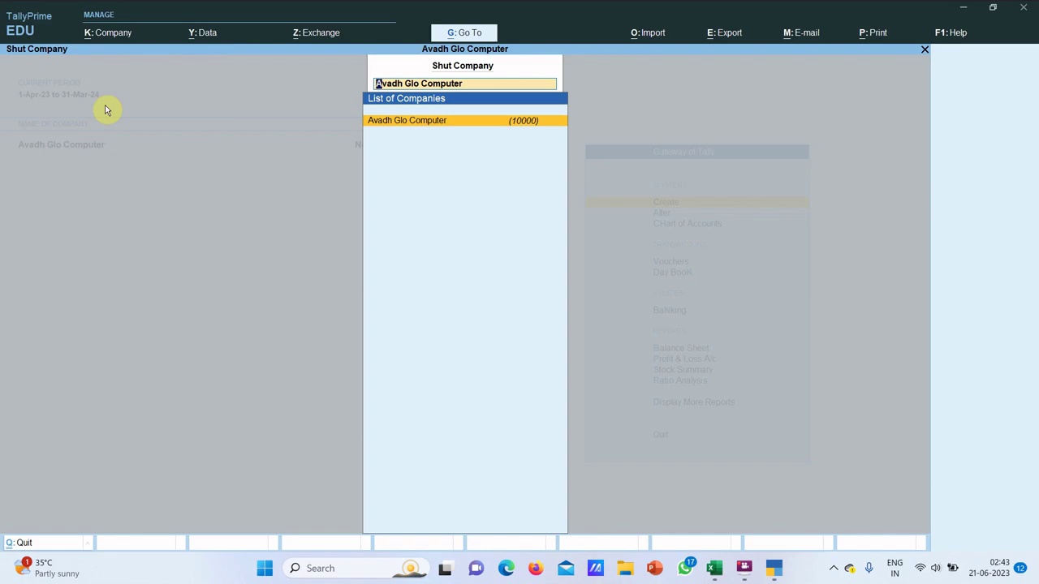
key(Return)
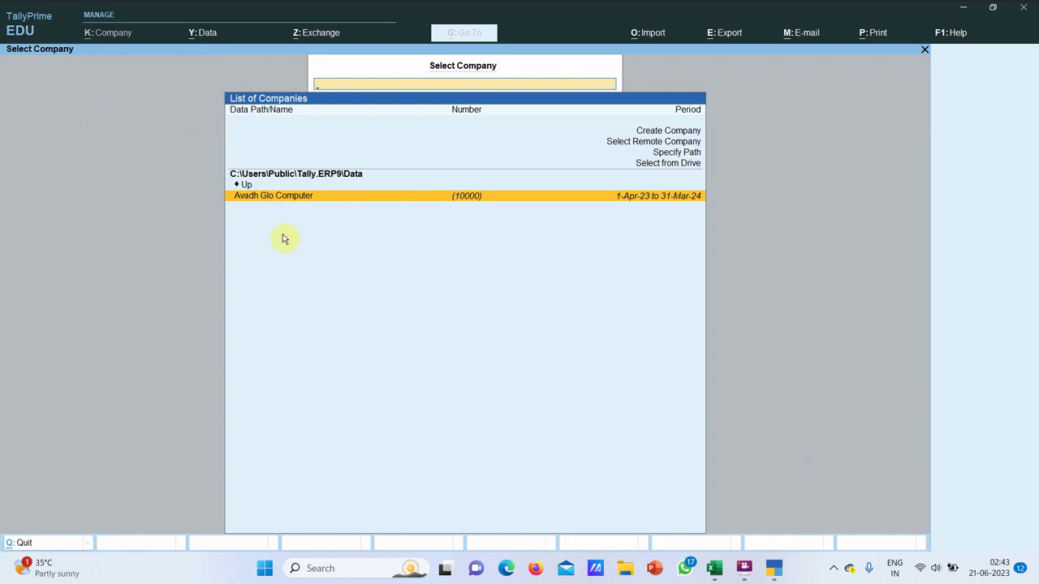
Step: Leave the company selection without choosing a company and confirm quitting the program
key(Escape)
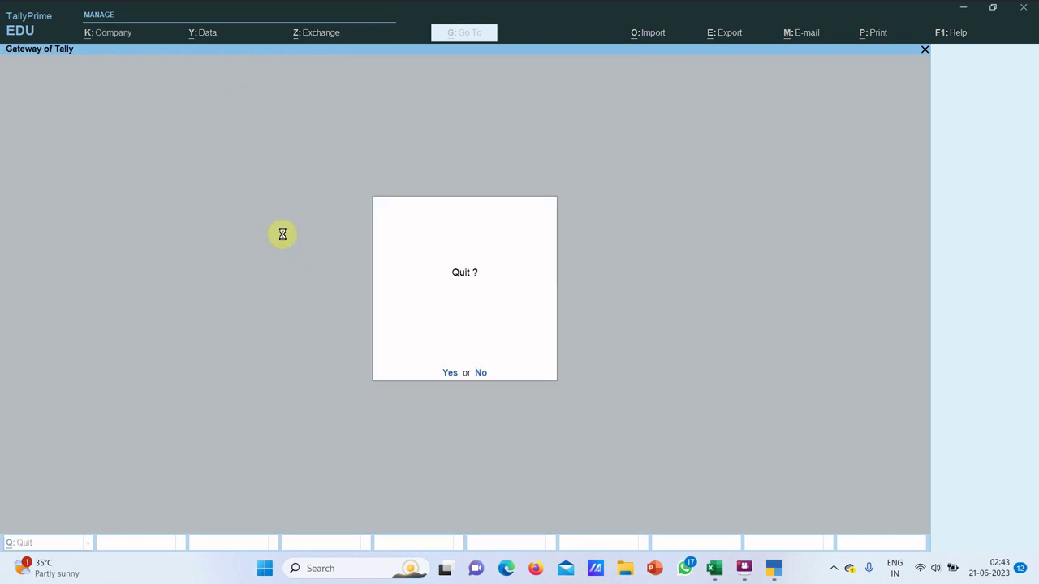
key(Escape)
key(Escape)
key(Escape)
key(Escape)
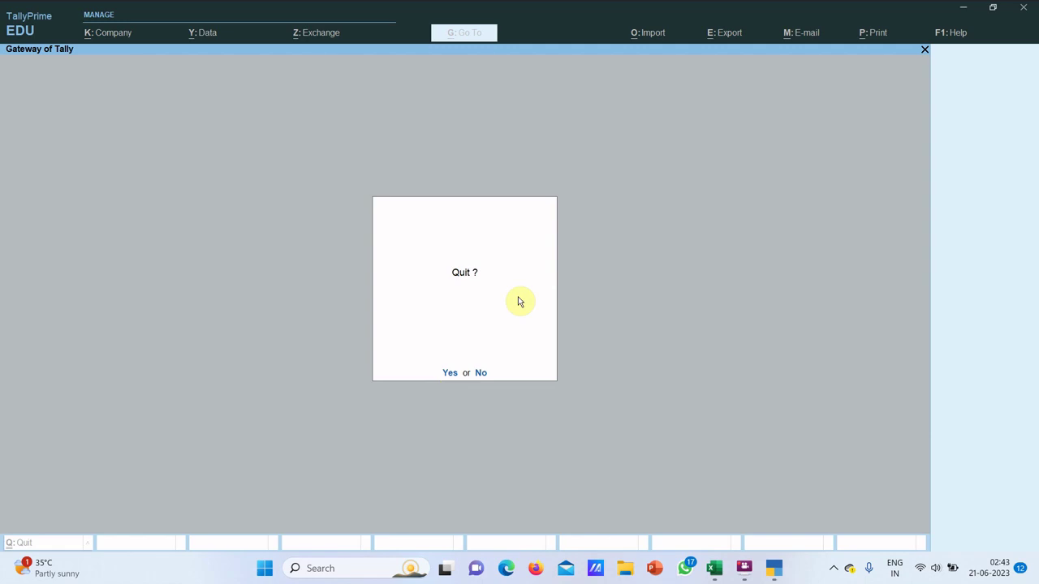
key(y)
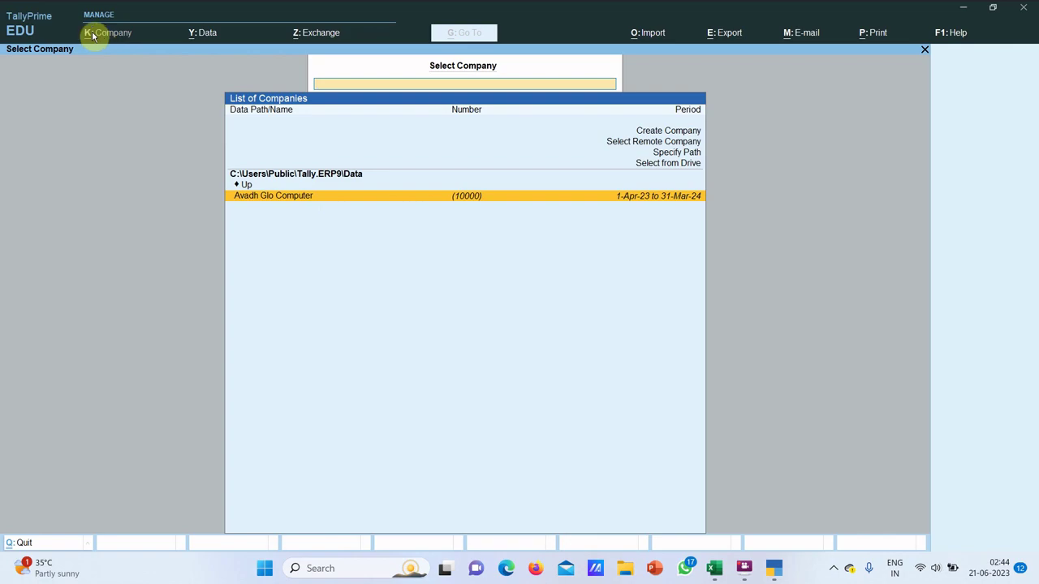
Step: Open the existing company Avadh Glo Computer from the list of companies
click(259, 196)
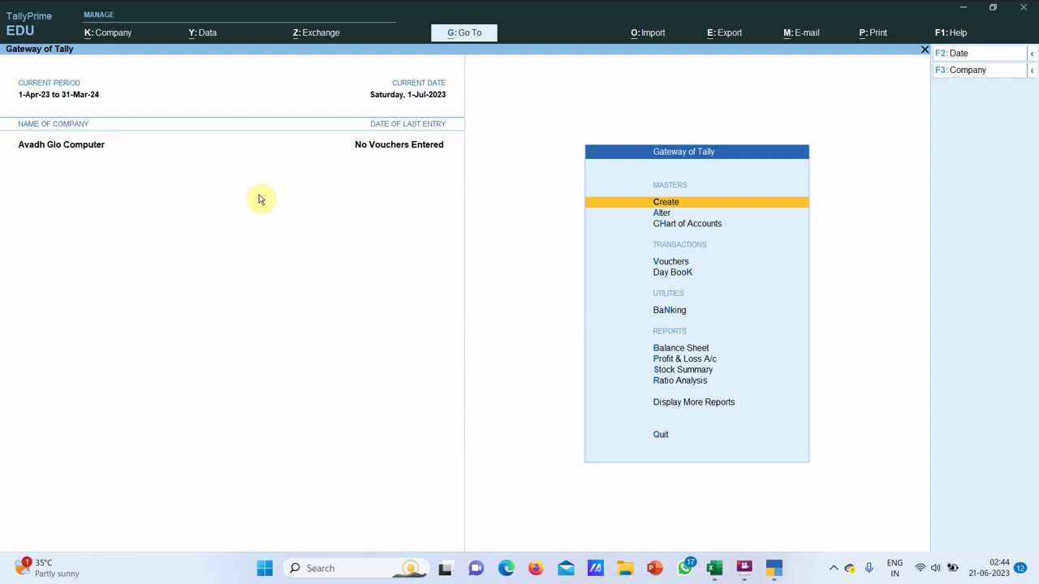